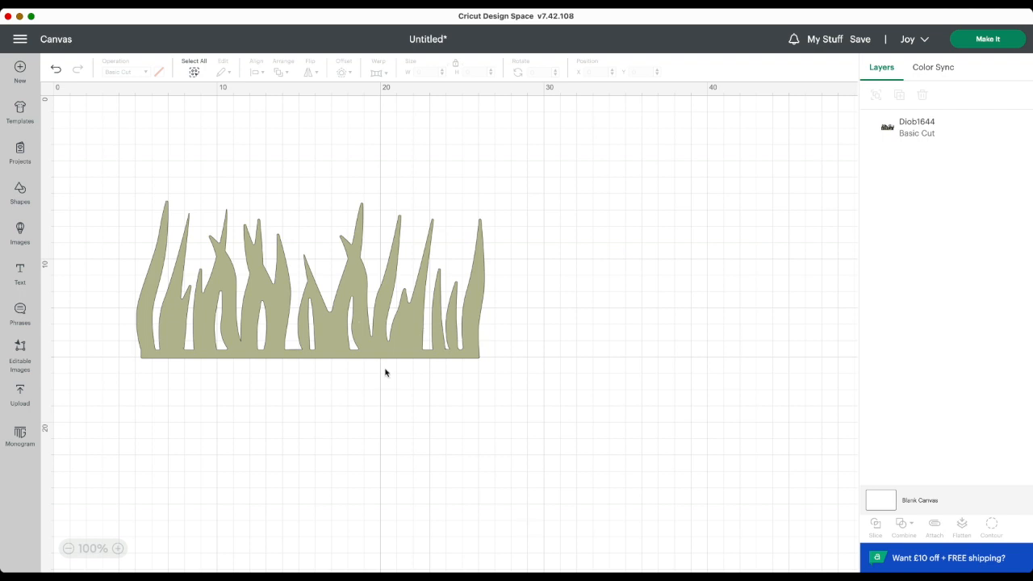
Nudge the grass image up and right, then scale it to about 25.4 × 11.5 cm
mouse_move(348, 333)
left_mouse_down()
mouse_move(380, 333)
mouse_move(376, 340)
left_mouse_up()
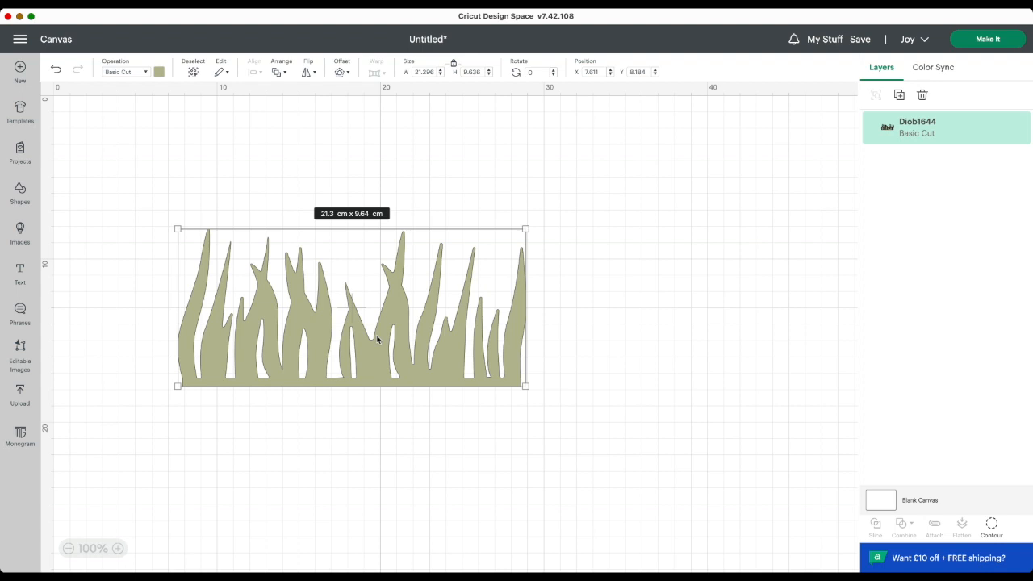
left_click_drag(377, 339, 383, 331)
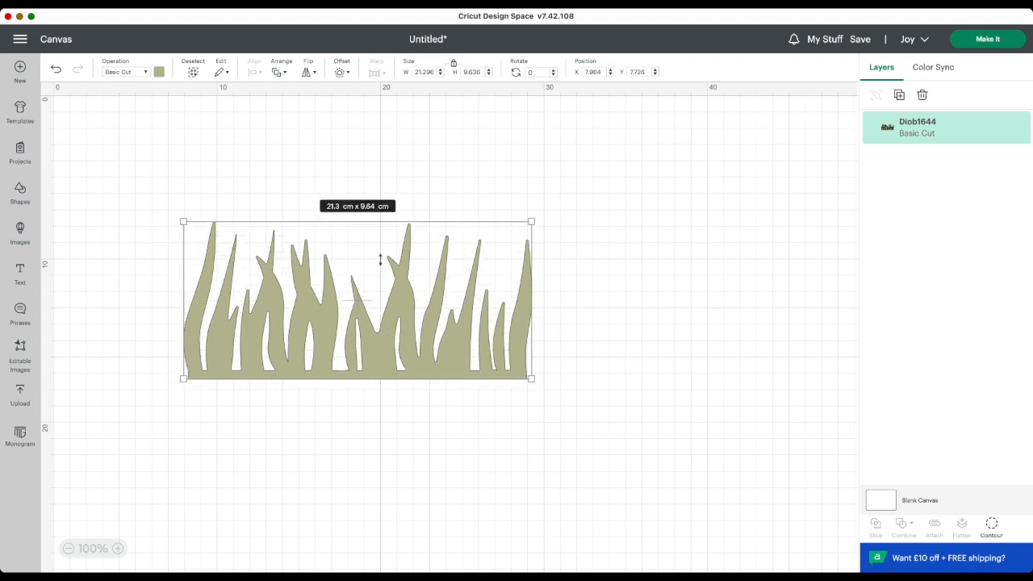
left_click_drag(531, 389, 560, 419)
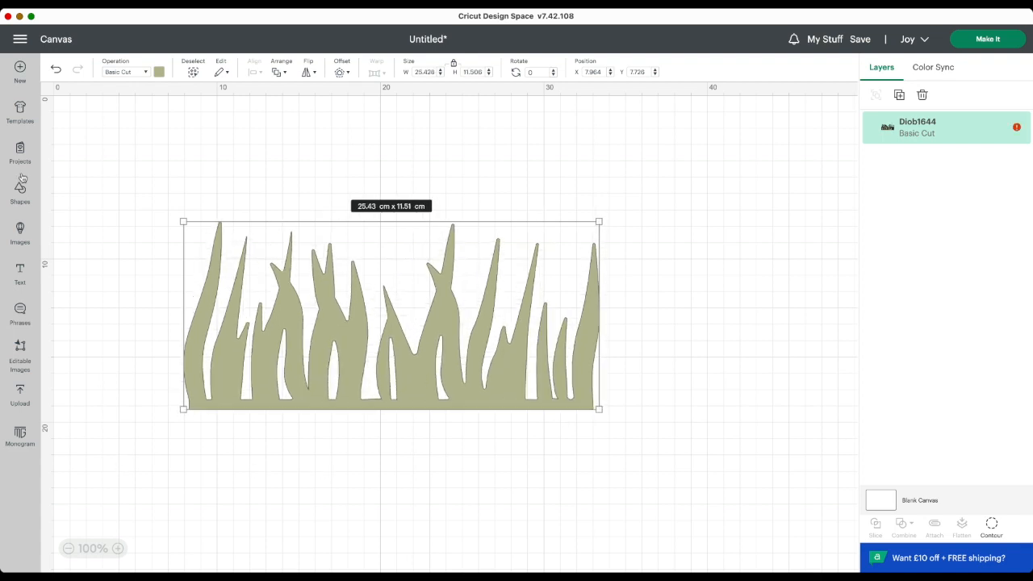
Insert a basic Square shape onto the canvas from the Shapes collection
left_click(141, 152)
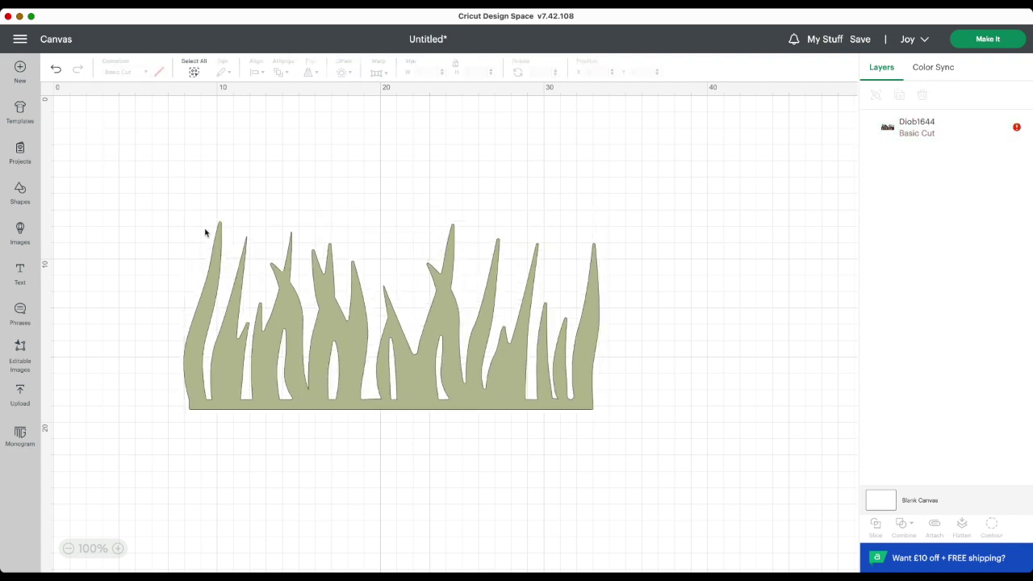
left_click(20, 194)
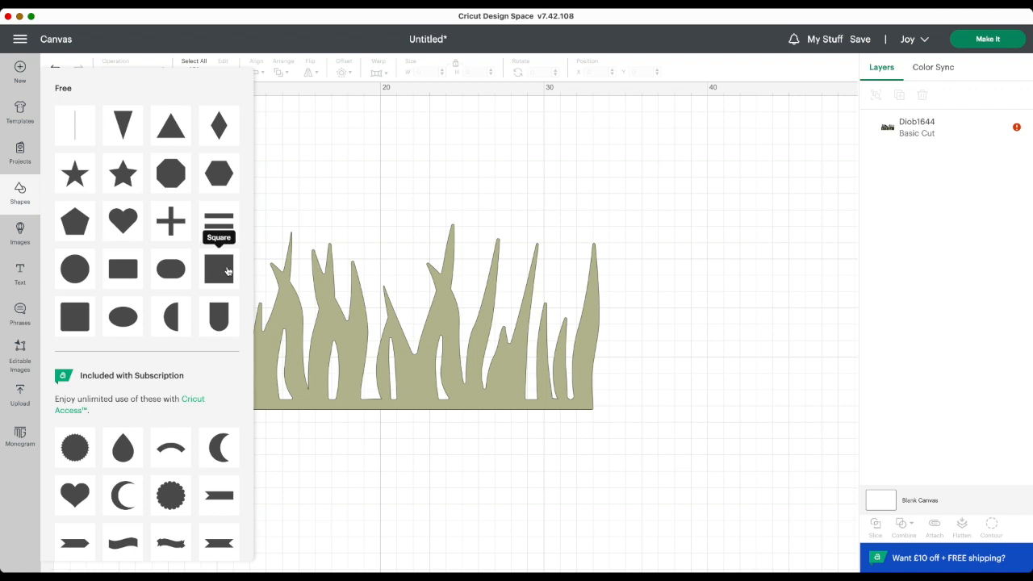
left_click(228, 271)
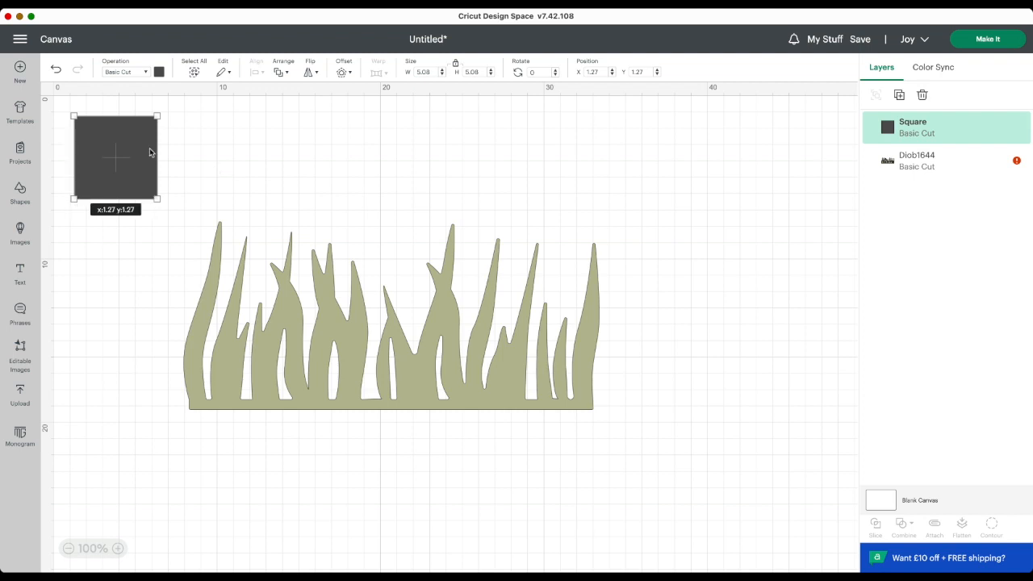
Position and enlarge the square to about 17.5 cm over the grass's right half, then select both layers
left_click_drag(149, 148, 506, 198)
left_click_drag(414, 207, 390, 203)
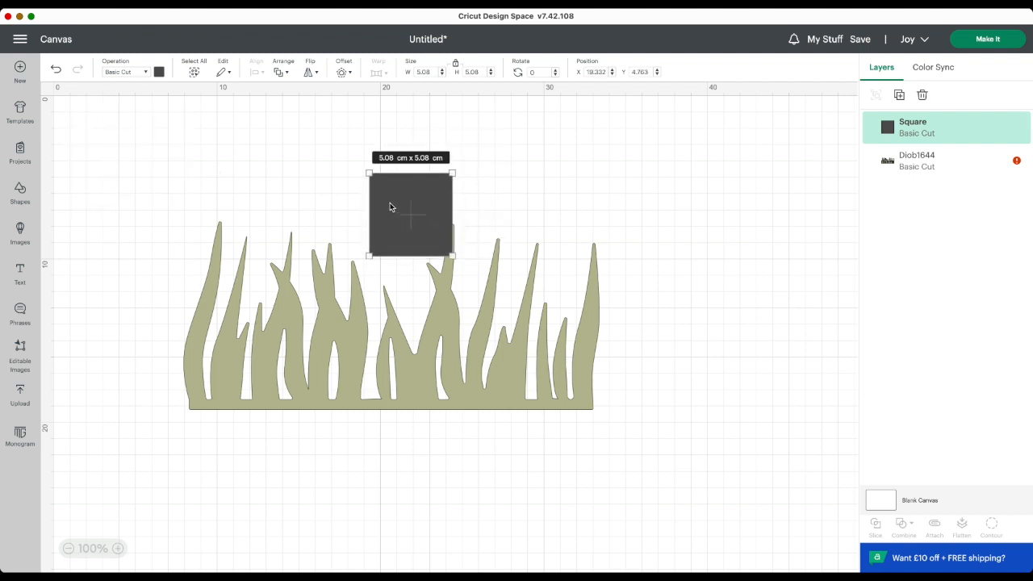
left_click_drag(452, 257, 657, 466)
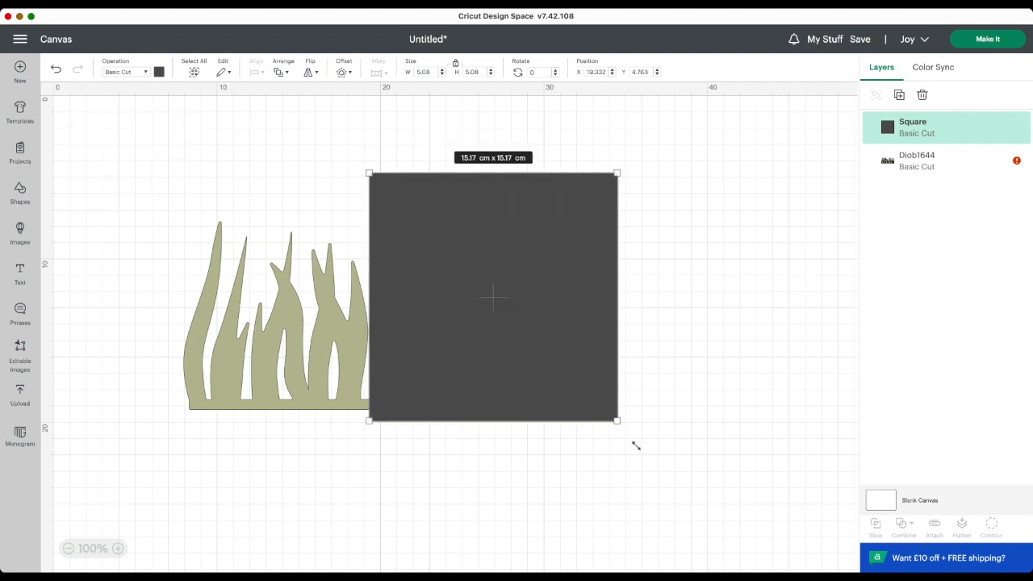
left_click_drag(600, 409, 597, 414)
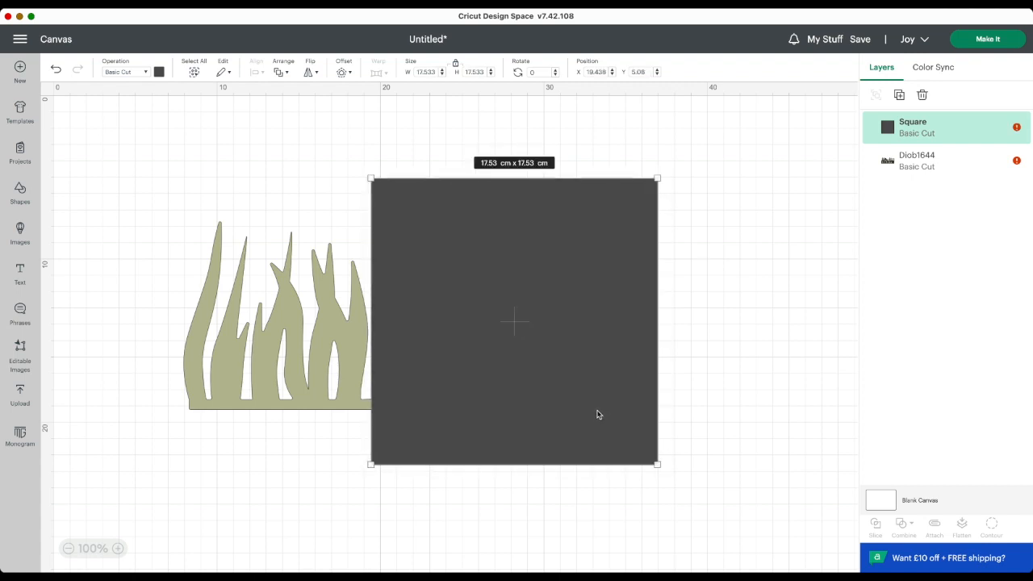
left_click_drag(168, 154, 466, 360)
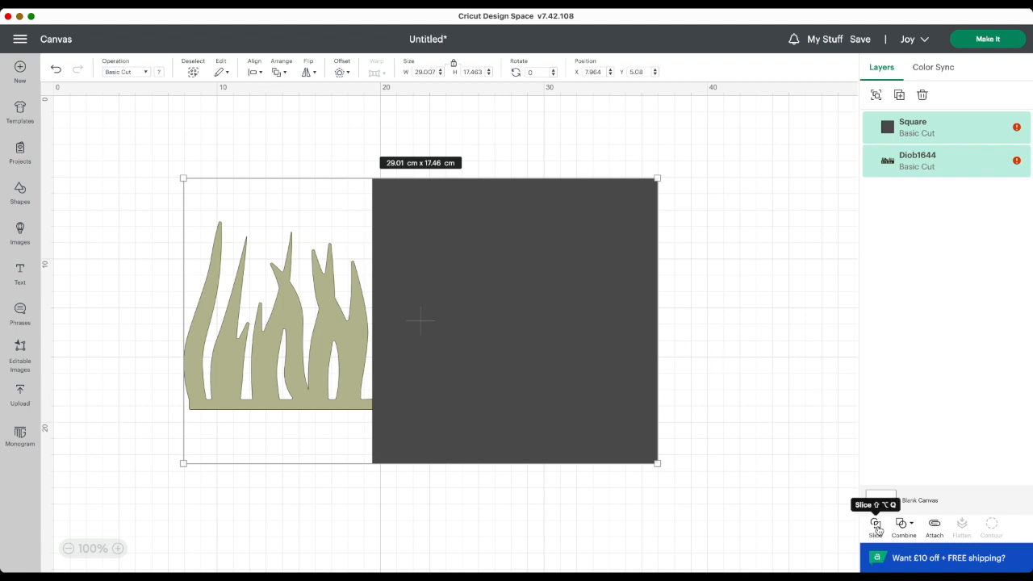
Slice the selected grass and square into four separate result layers
left_click(878, 528)
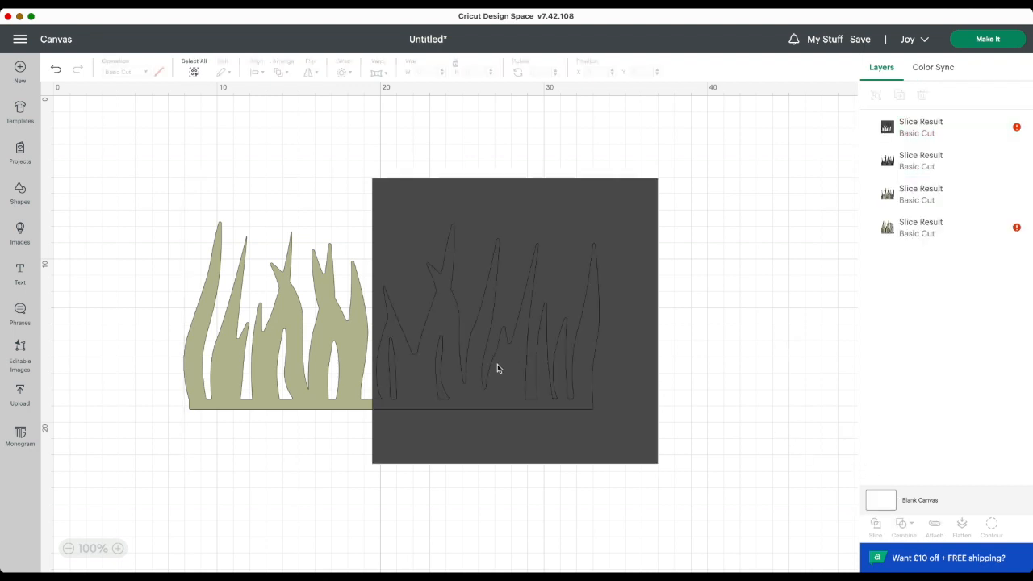
Drag the three unwanted slice pieces aside and delete them, keeping the left grass piece
mouse_move(497, 369)
left_mouse_down()
mouse_move(699, 306)
mouse_move(779, 242)
left_mouse_up()
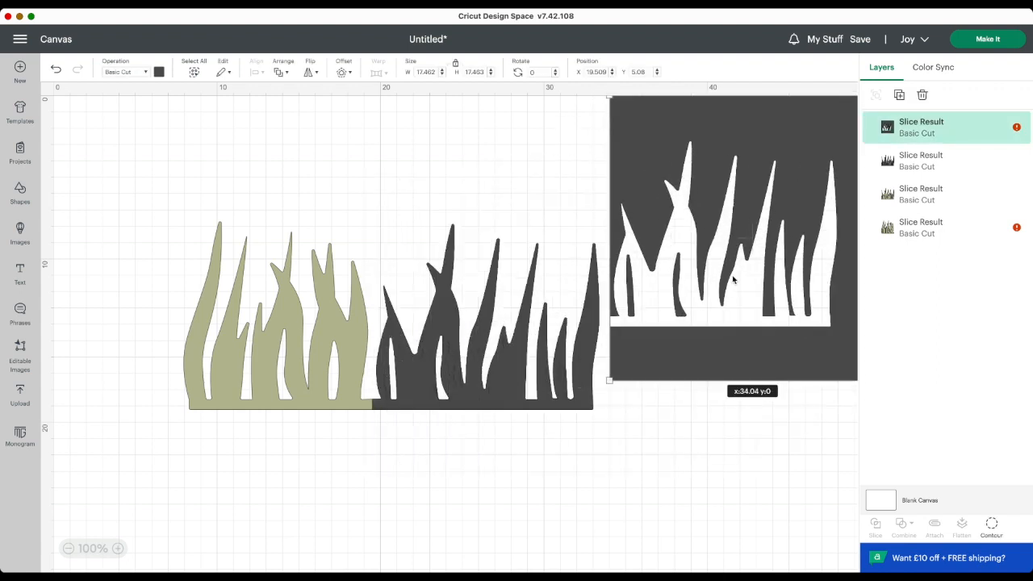
mouse_move(518, 372)
left_mouse_down()
mouse_move(516, 552)
mouse_move(811, 487)
left_mouse_up()
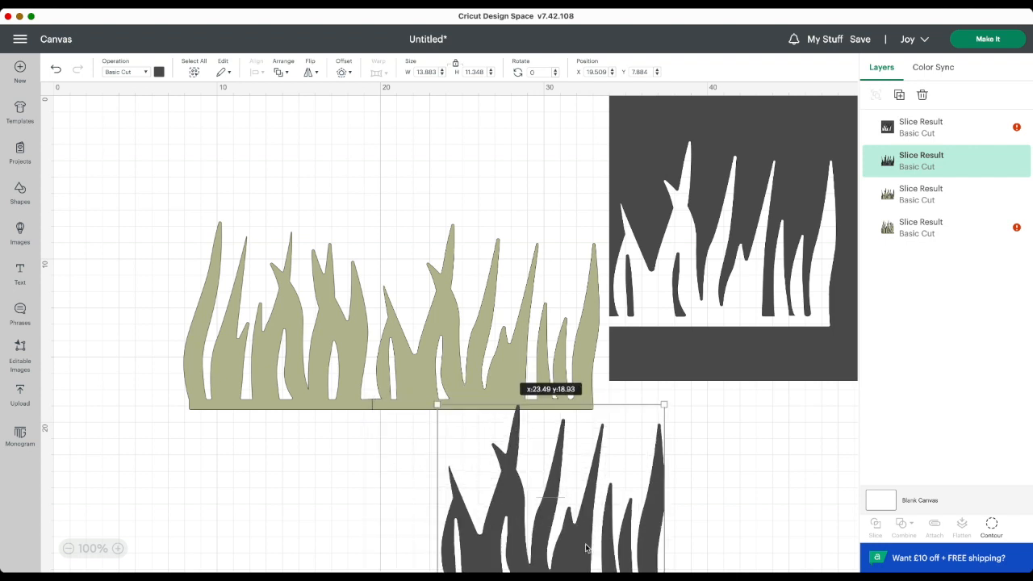
left_click_drag(504, 389, 518, 492)
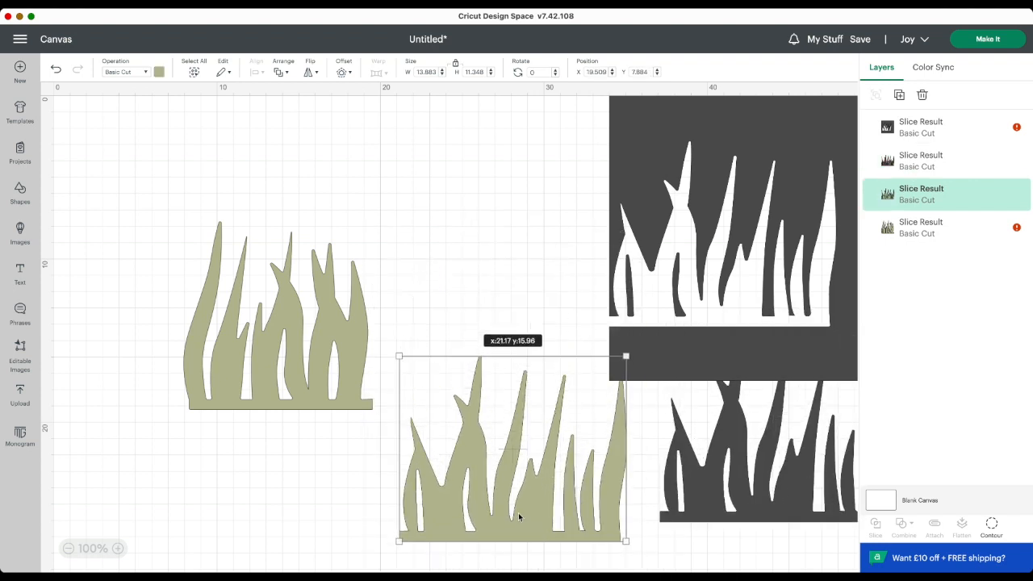
left_click_drag(518, 493, 553, 493)
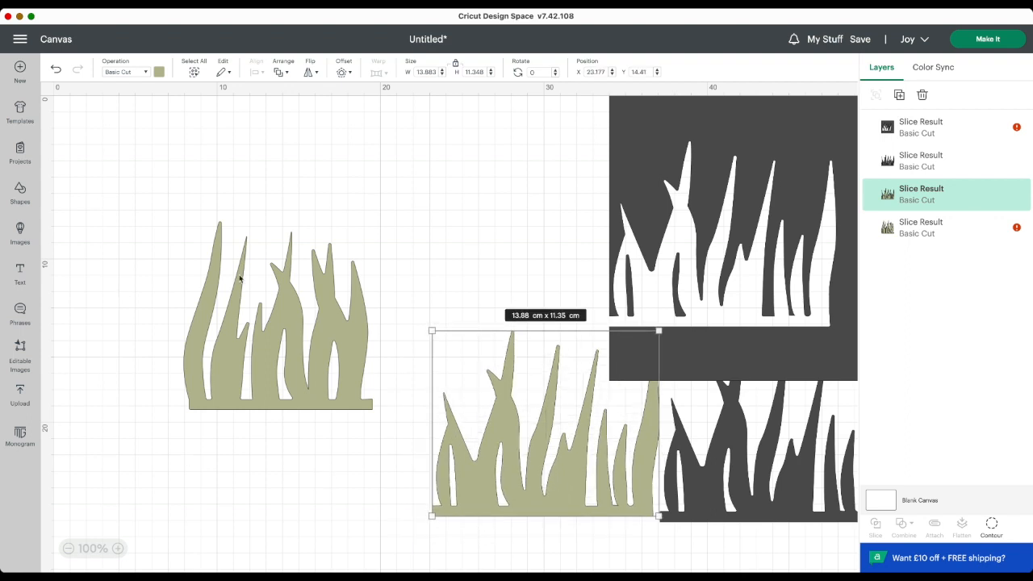
left_click_drag(543, 171, 755, 520)
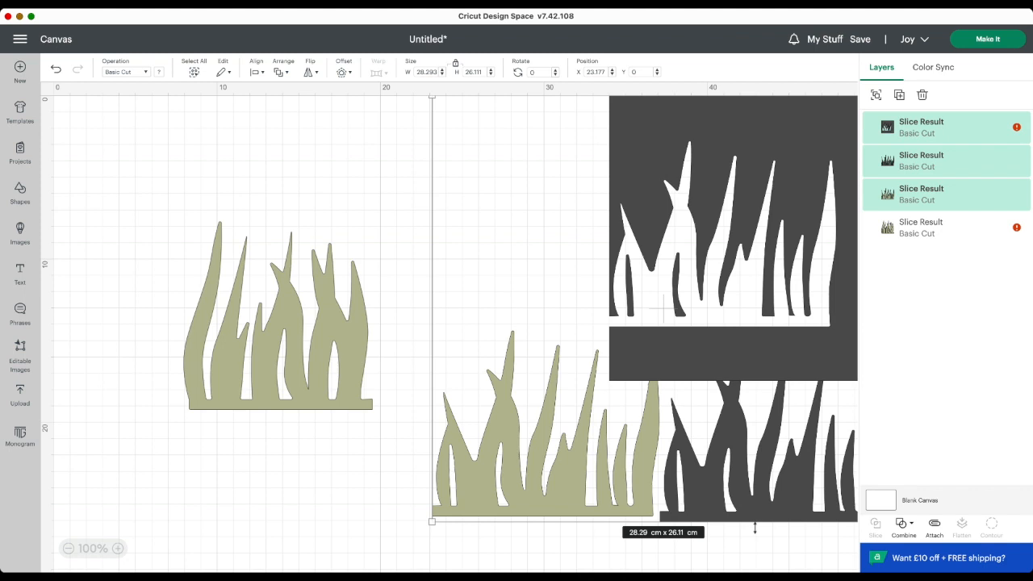
key("Delete")
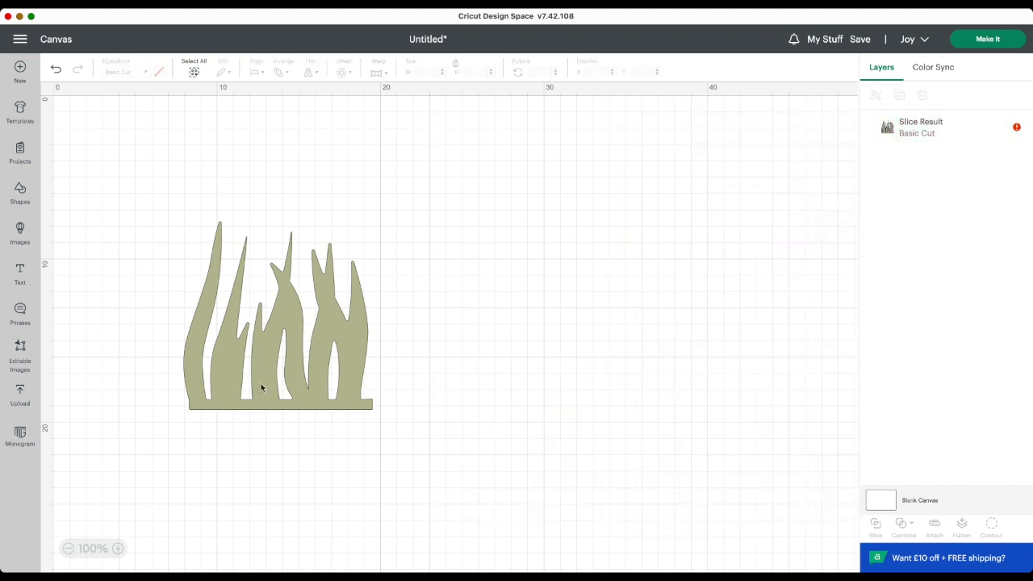
Resize the remaining grass piece to roughly 8 cm square near the canvas top-left
left_click(239, 399)
mouse_move(370, 419)
left_mouse_down()
mouse_move(330, 317)
mouse_move(296, 336)
left_mouse_up()
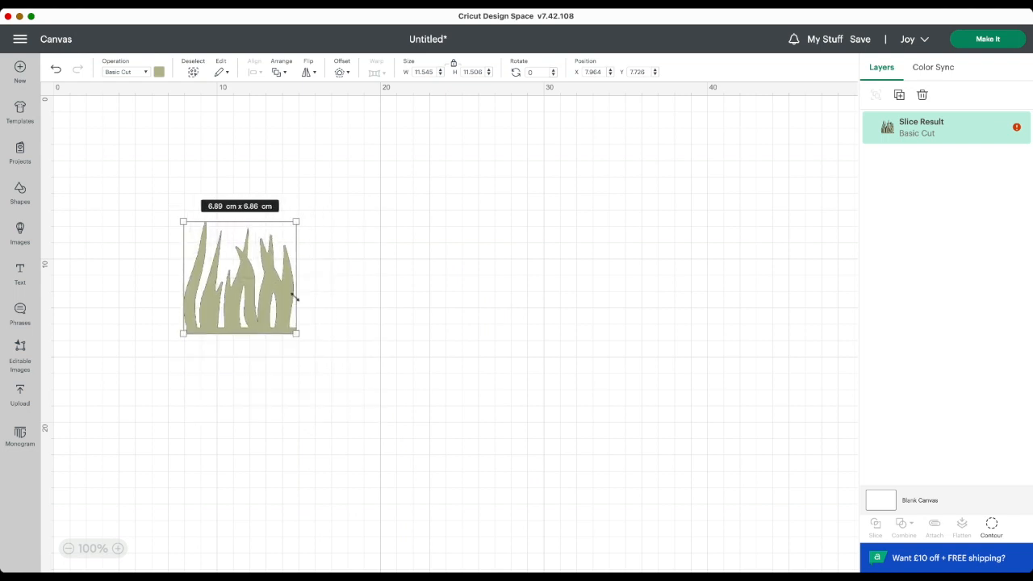
left_click_drag(272, 300, 230, 234)
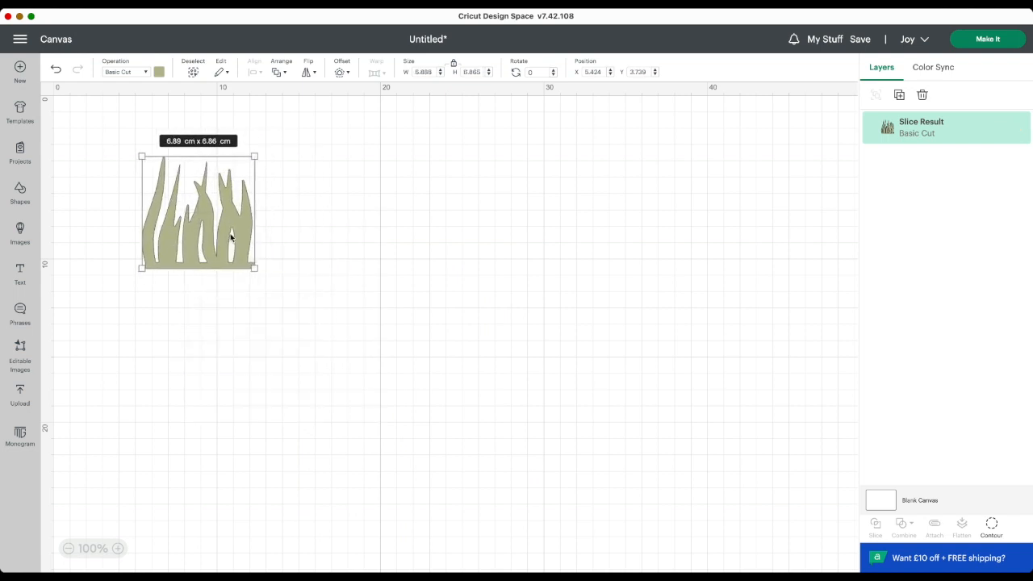
left_click_drag(256, 284, 274, 300)
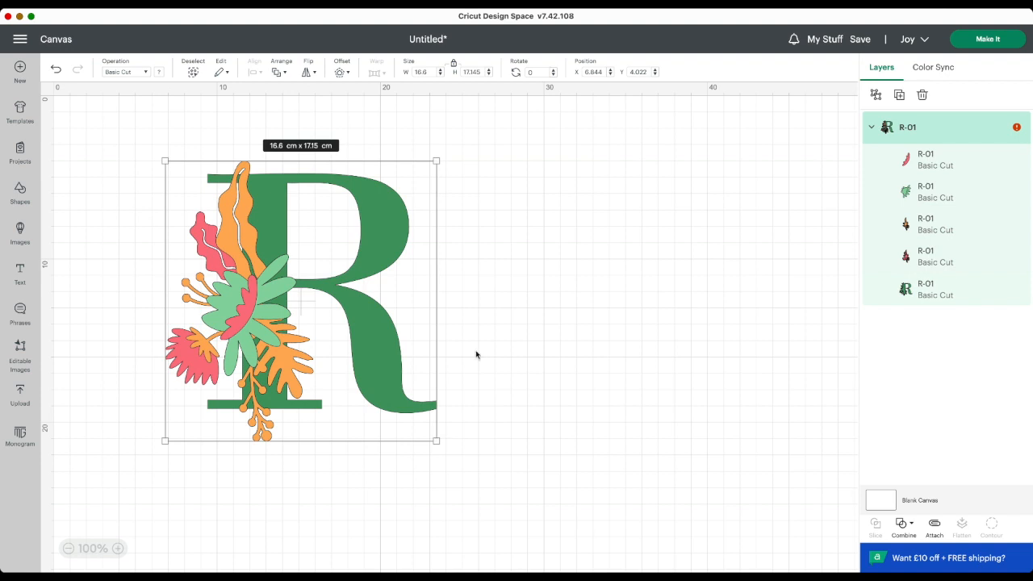
Ungroup the selected floral R design into its five separate layers
left_click(504, 333)
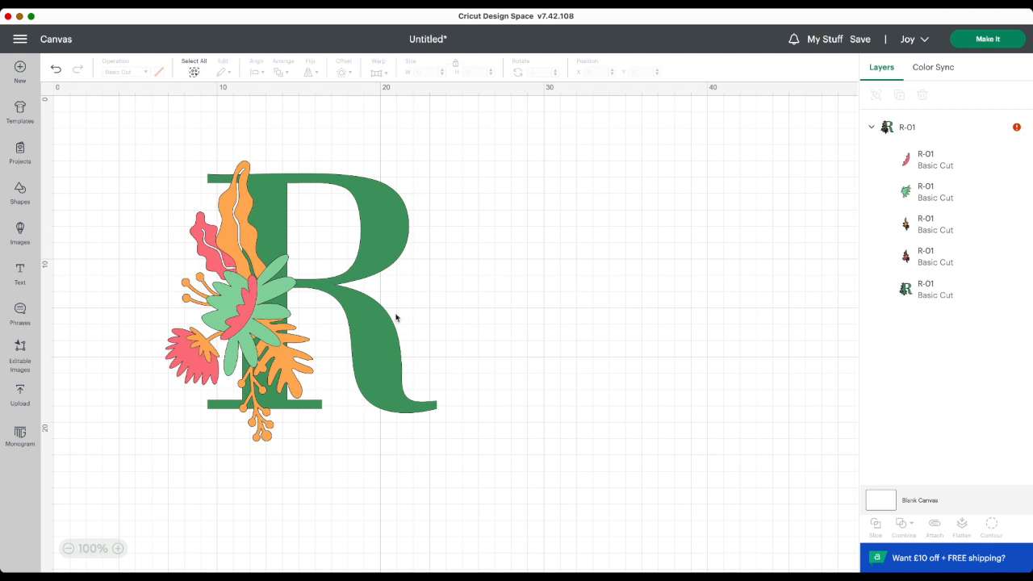
left_click_drag(185, 152, 458, 462)
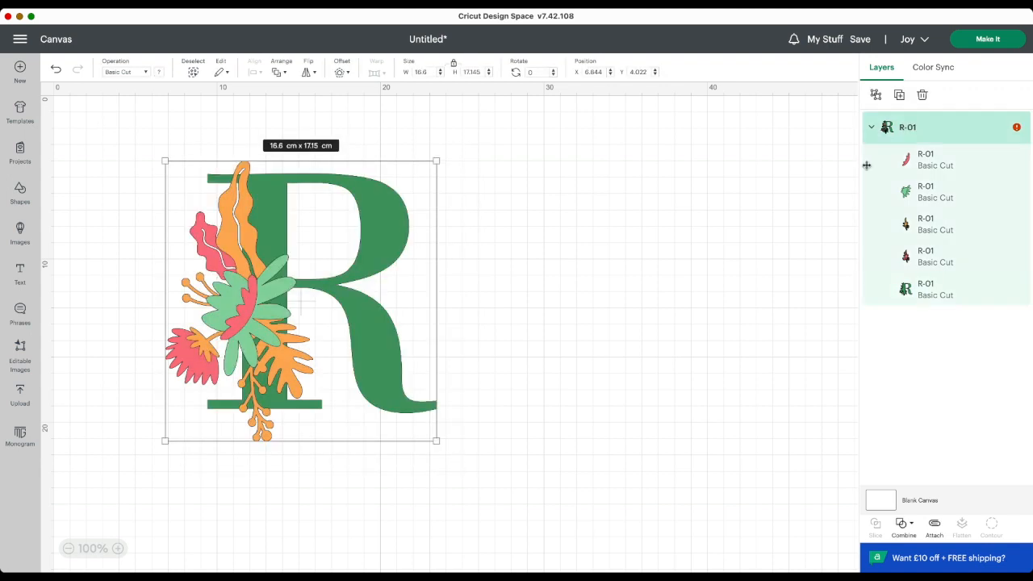
left_click(878, 95)
Select the green letter R layer alone and bring up its Hide Contour dialog
left_click(580, 278)
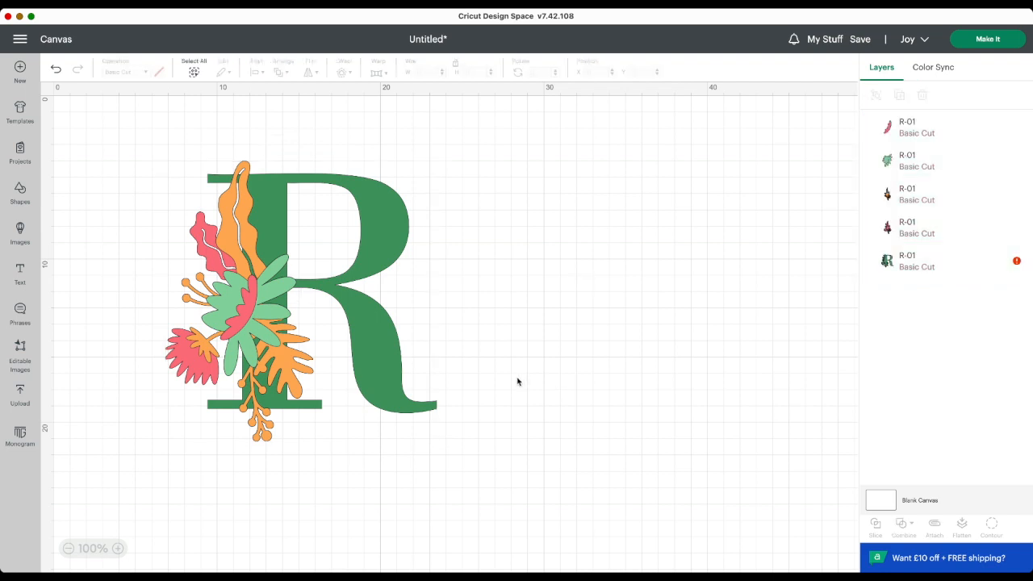
left_click(373, 229)
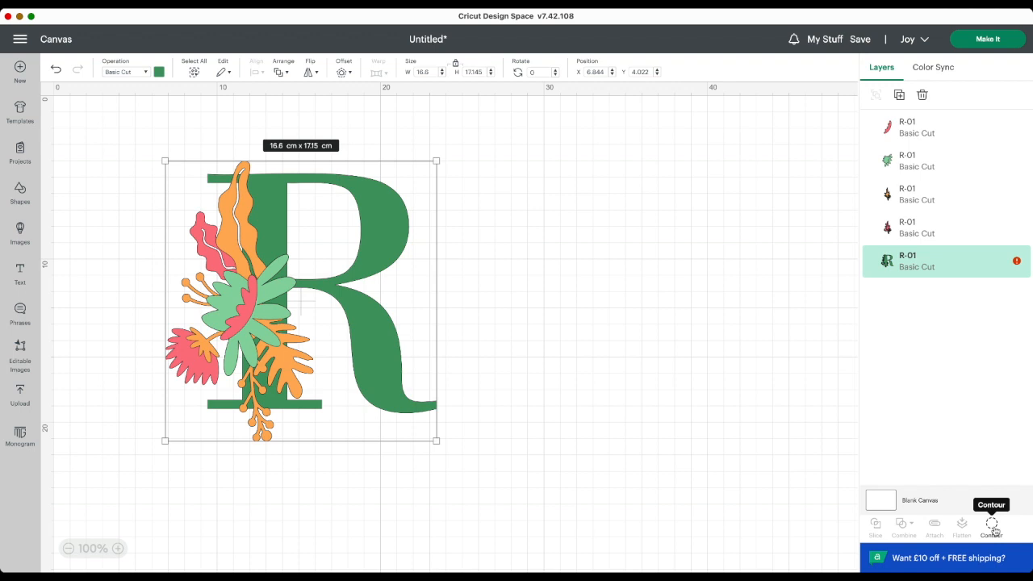
left_click(992, 525)
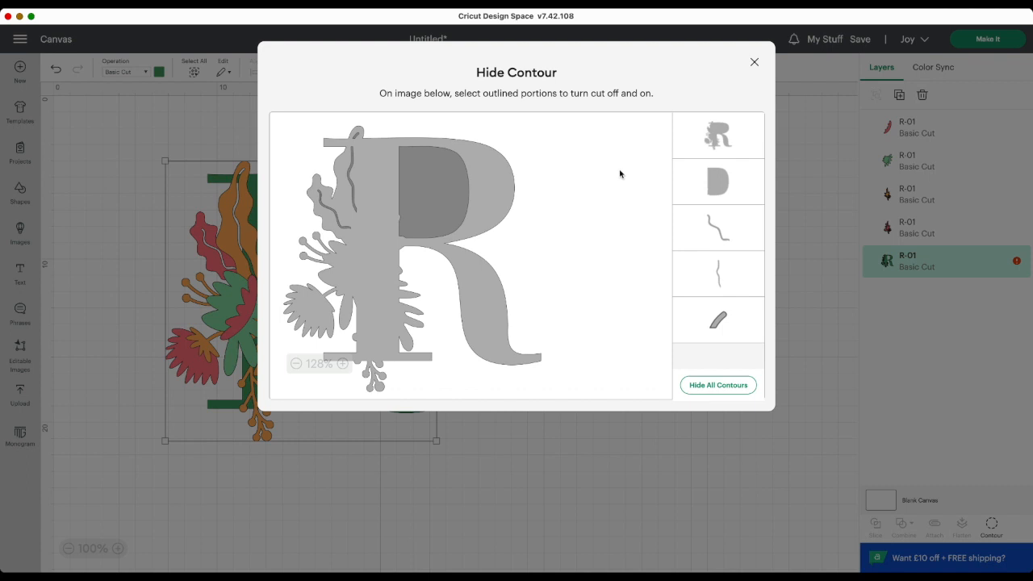
Hide the outer R, inner counter, wavy stripe and thin squiggle contours, leaving only the bouquet
left_click(727, 136)
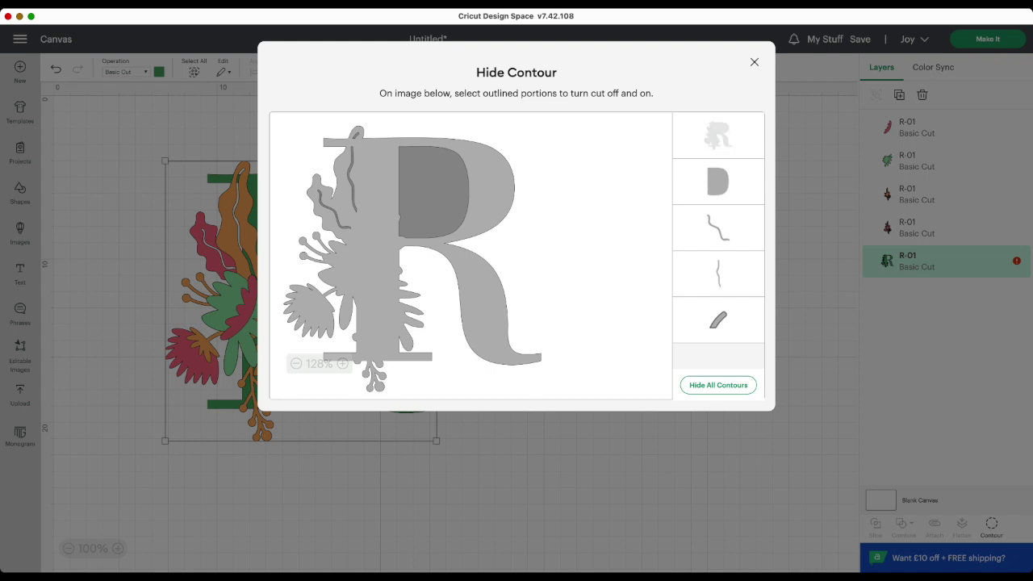
left_click(730, 136)
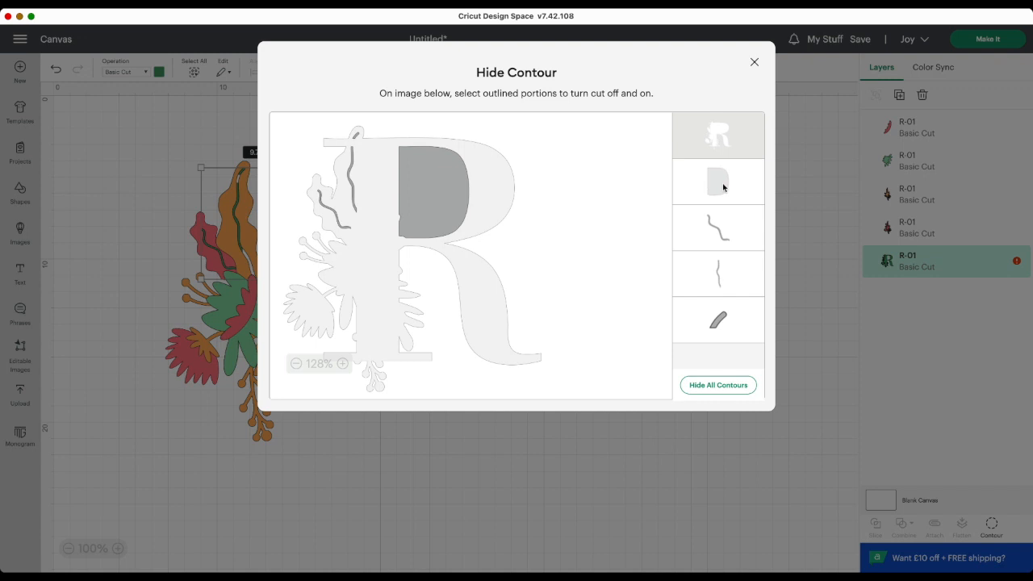
left_click(724, 187)
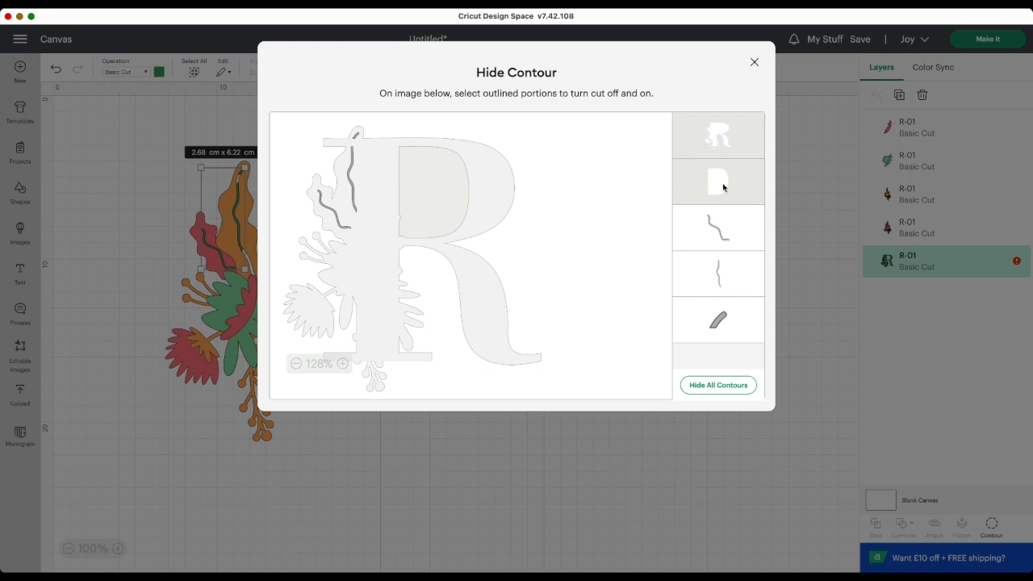
left_click(725, 229)
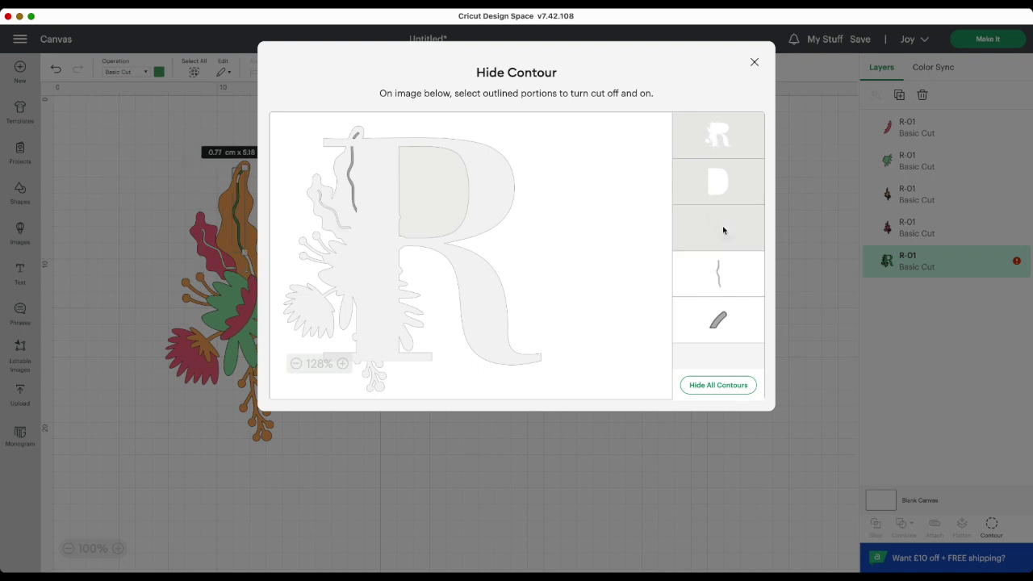
left_click(719, 277)
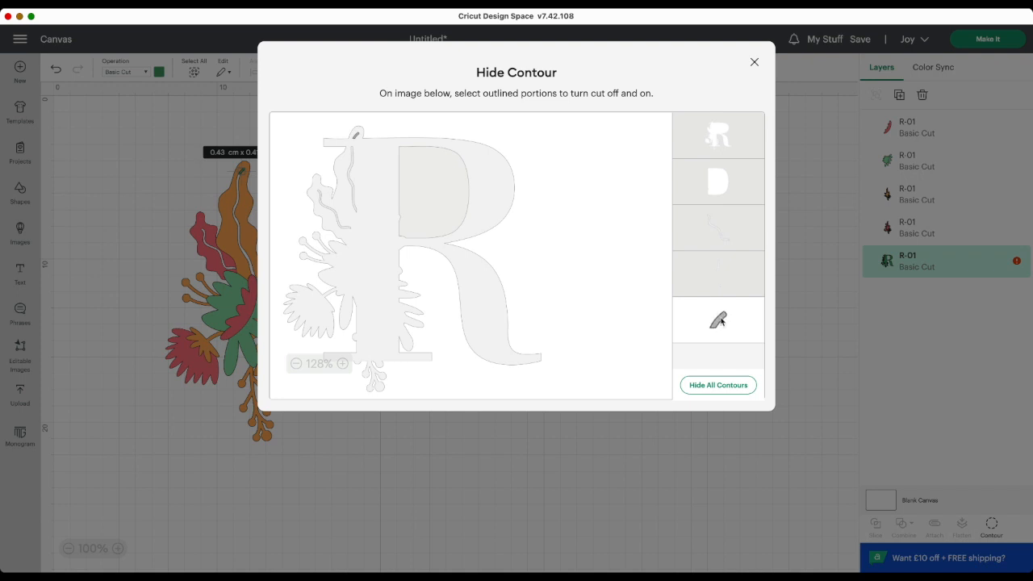
left_click(754, 62)
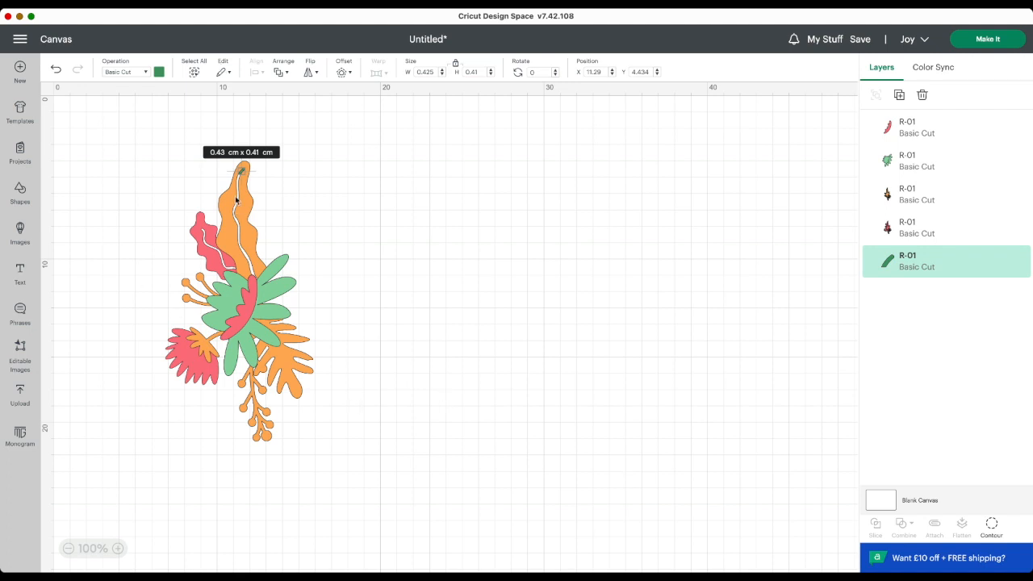
Select all bouquet layers, enlarge them slightly, rotate about 90° sideways and move toward the centre
left_click(351, 174)
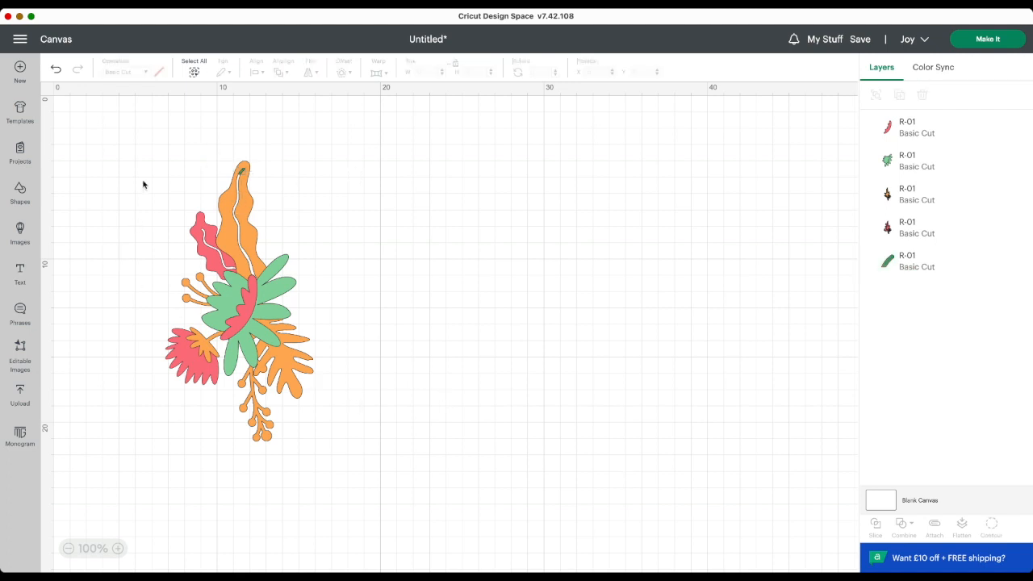
mouse_move(140, 173)
left_mouse_down()
mouse_move(343, 480)
mouse_move(345, 464)
left_mouse_up()
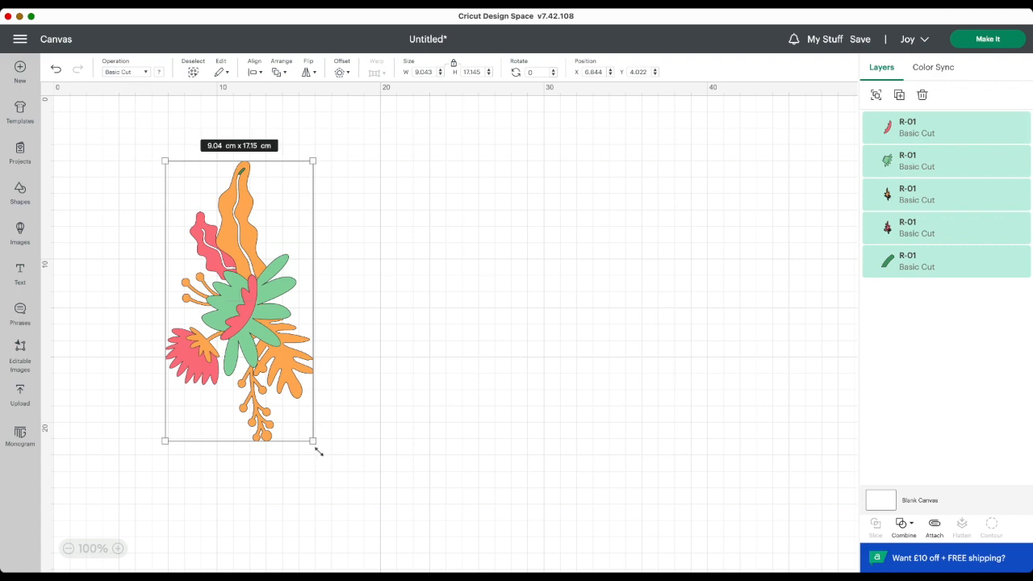
left_click_drag(319, 452, 341, 408)
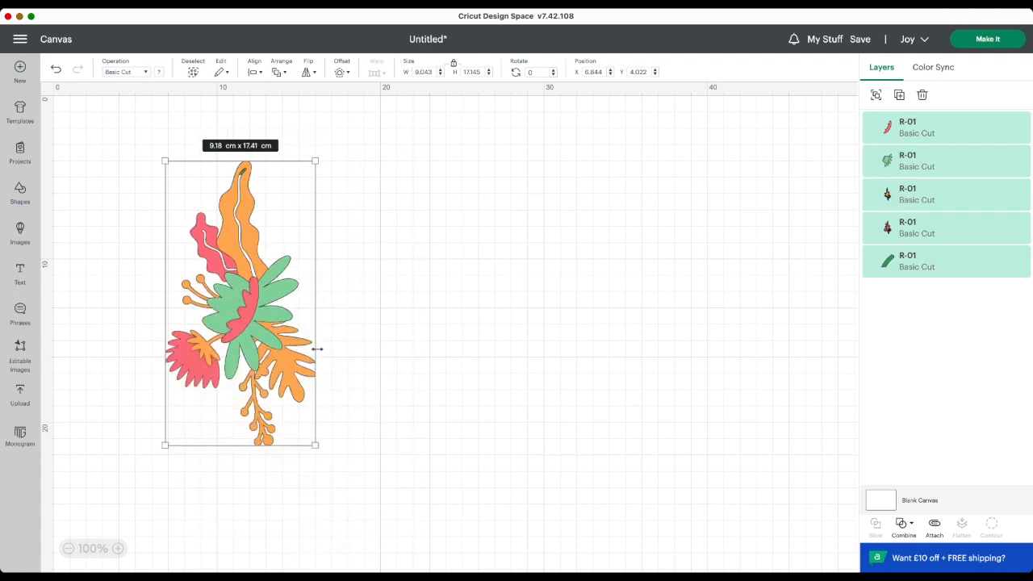
left_click_drag(314, 464, 121, 350)
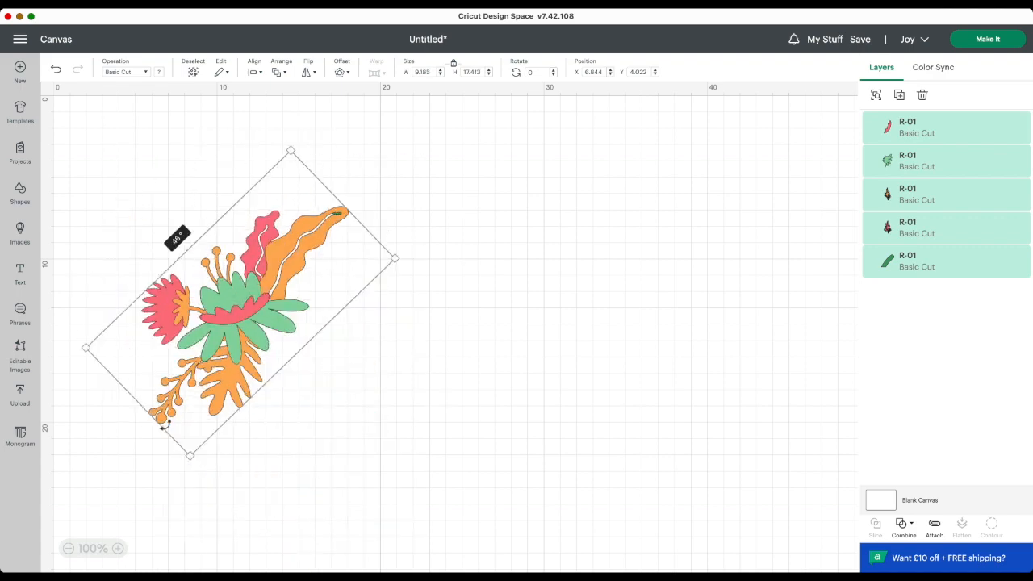
left_click_drag(121, 350, 130, 363)
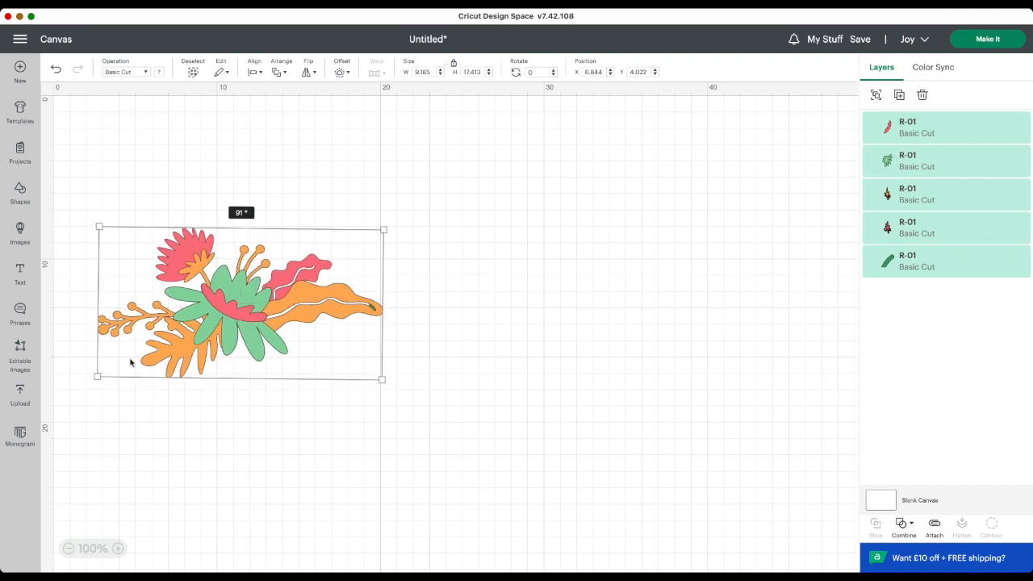
left_click_drag(362, 286, 382, 272)
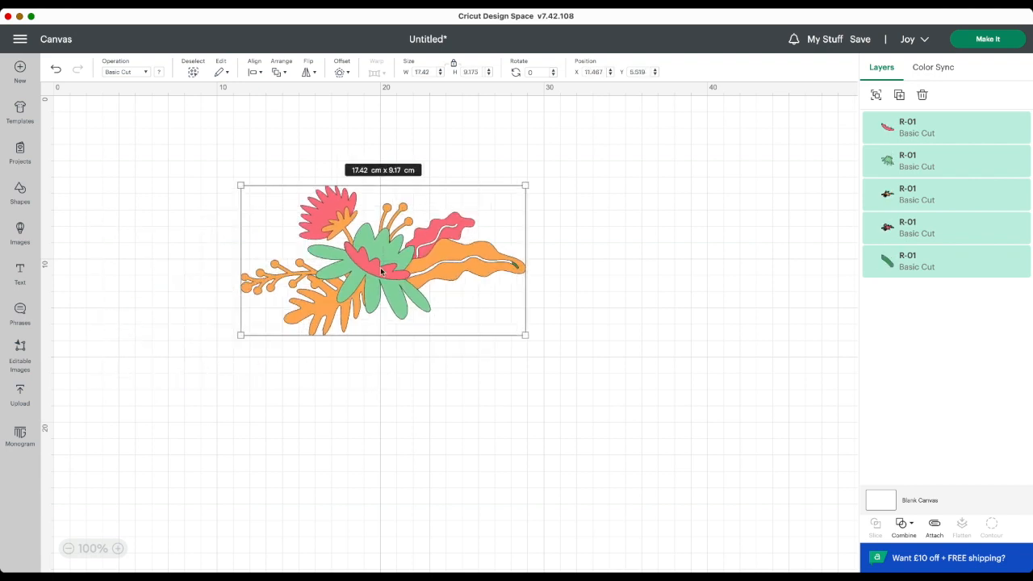
Slice the blue A placed on the heart, then drag the blue and red A results off to either side
left_click_drag(265, 331, 537, 312)
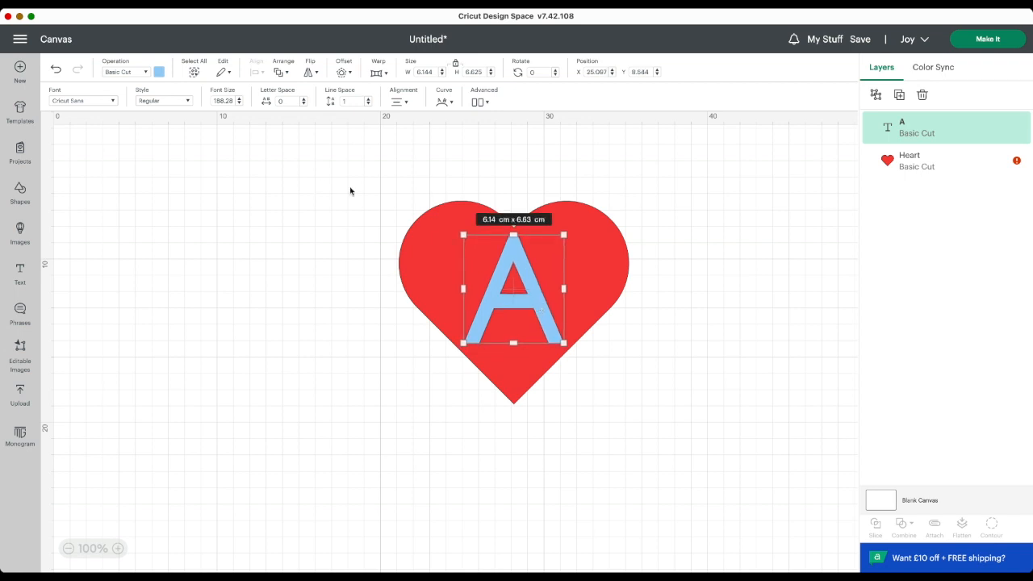
left_click_drag(381, 208, 532, 335)
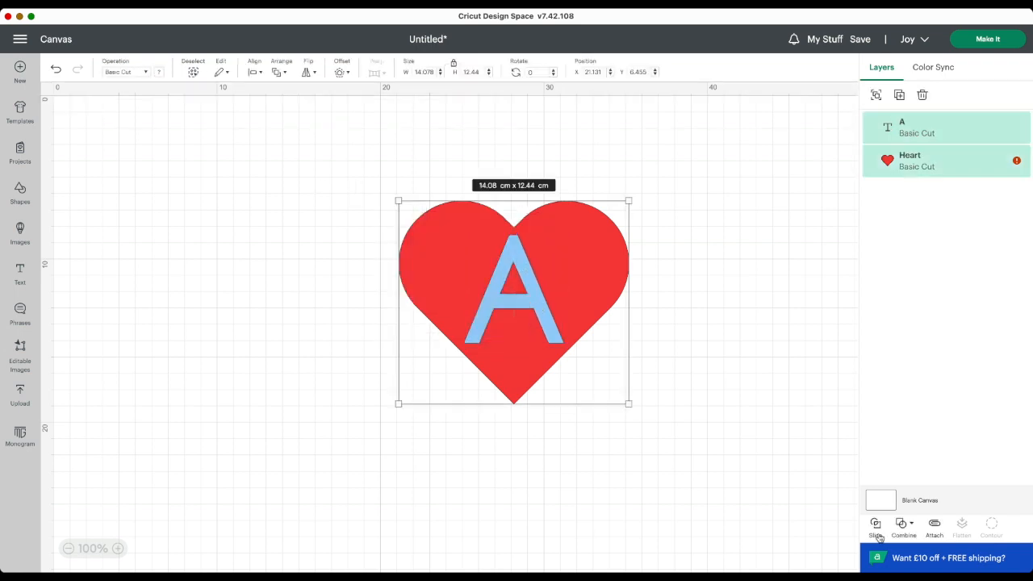
left_click_drag(540, 318, 327, 317)
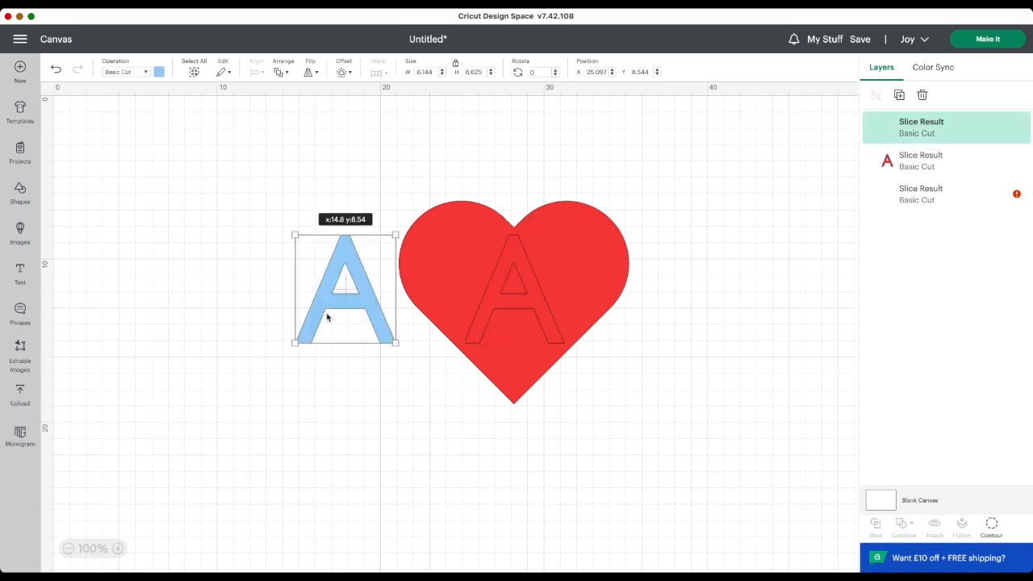
mouse_move(531, 306)
left_mouse_down()
mouse_move(812, 415)
mouse_move(781, 382)
left_mouse_up()
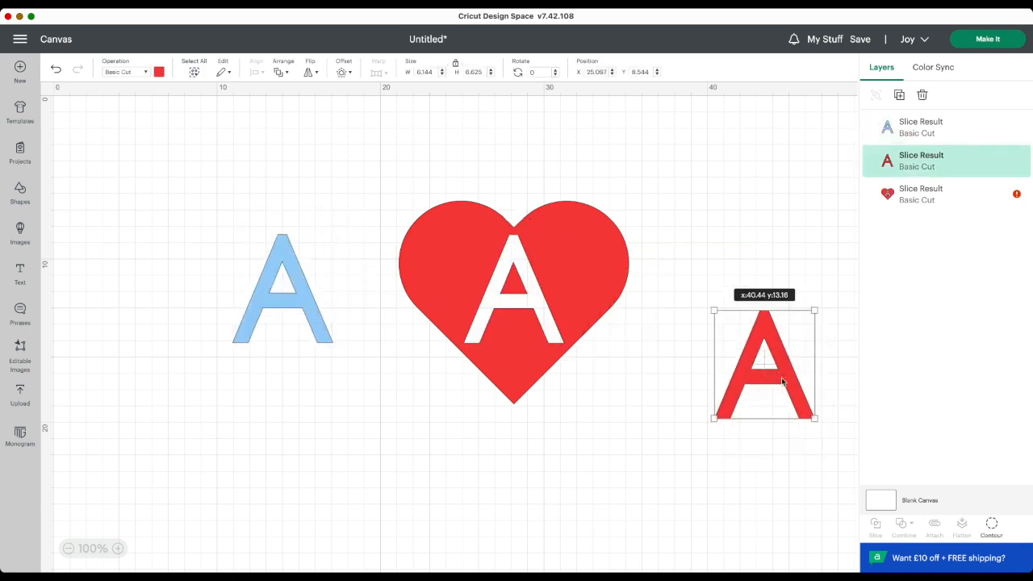